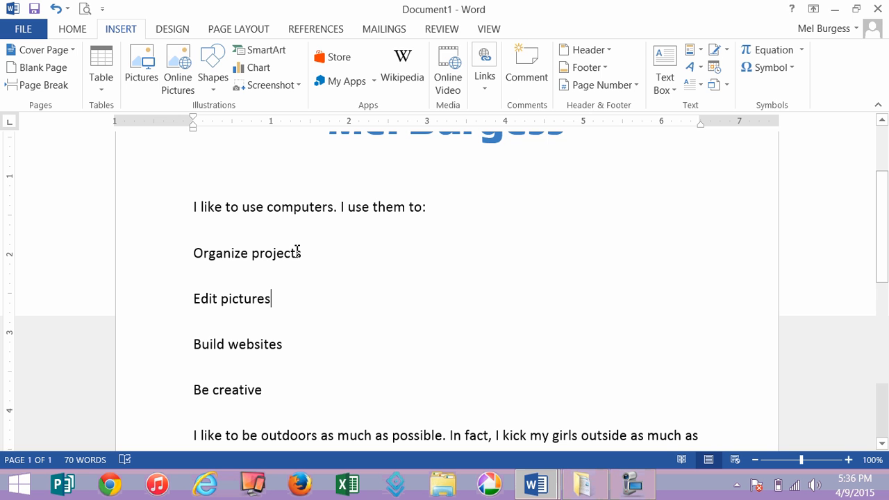
Step: Insert the picture DSC_0038 from the Pictures folder after the "Edit pictures" line
click(71, 30)
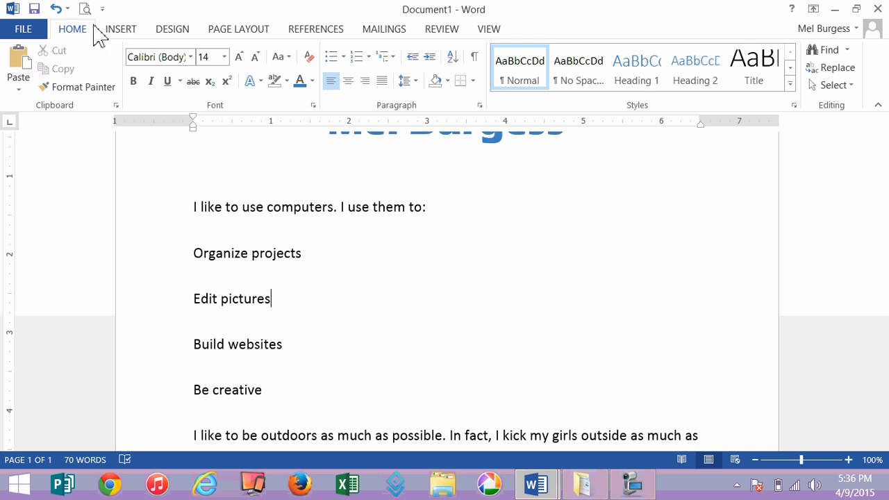
click(119, 32)
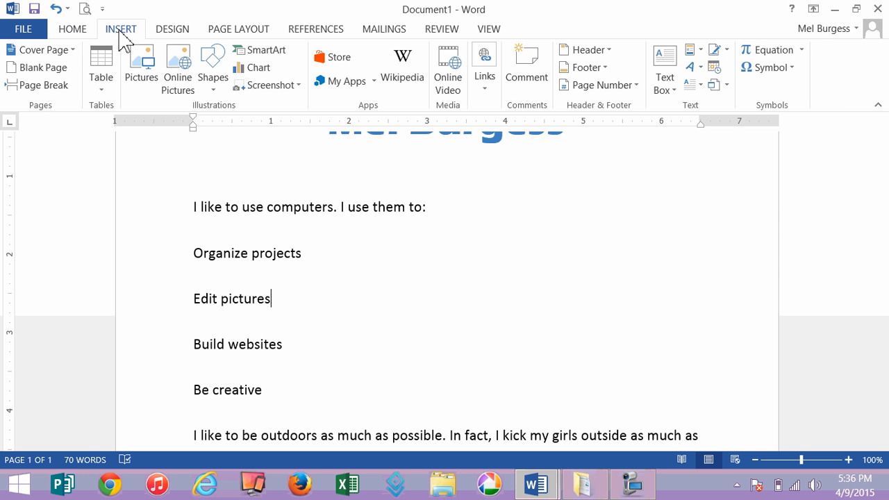
click(150, 68)
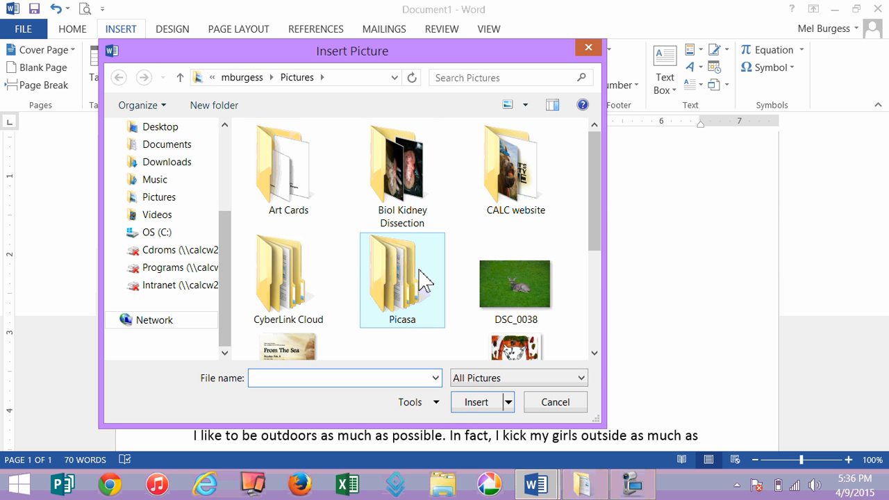
click(518, 288)
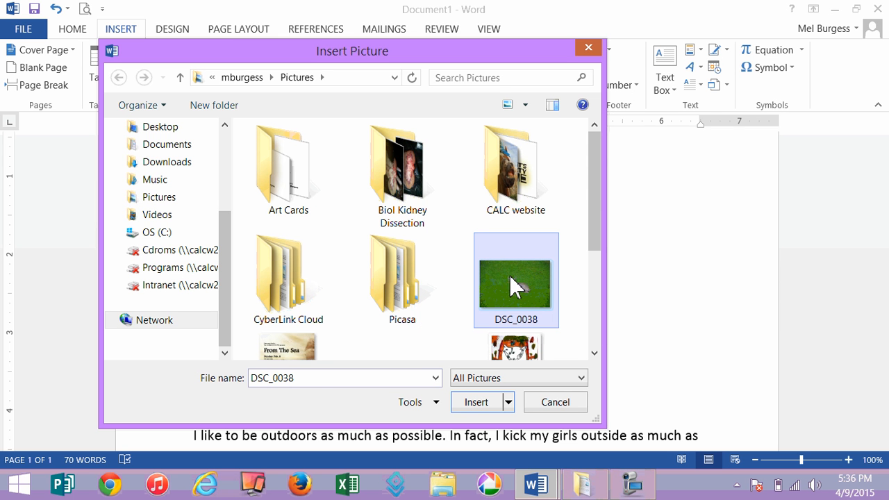
click(475, 403)
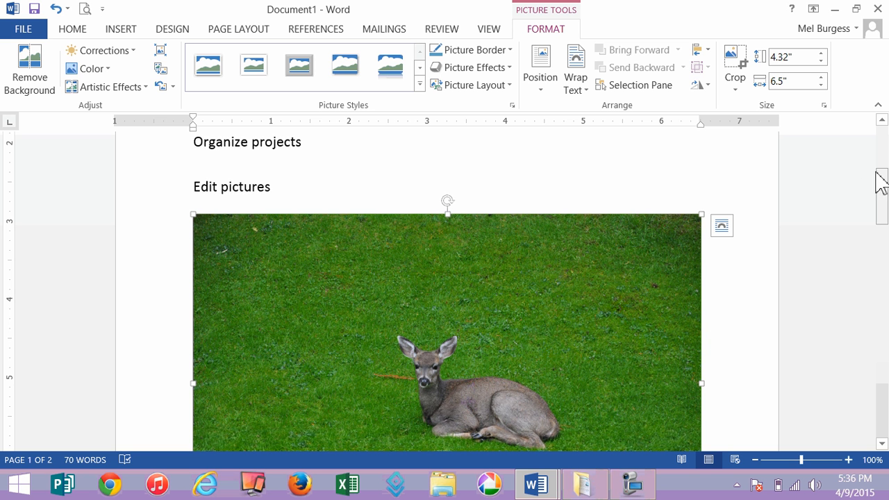
Step: Move the deer picture up through the text to just after the sentence "I like to use computers."
drag(883, 189, 884, 207)
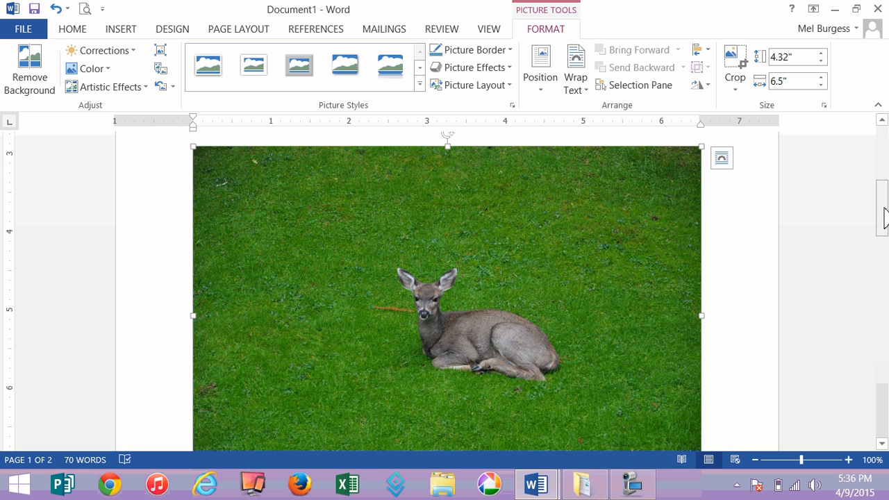
drag(885, 217, 884, 202)
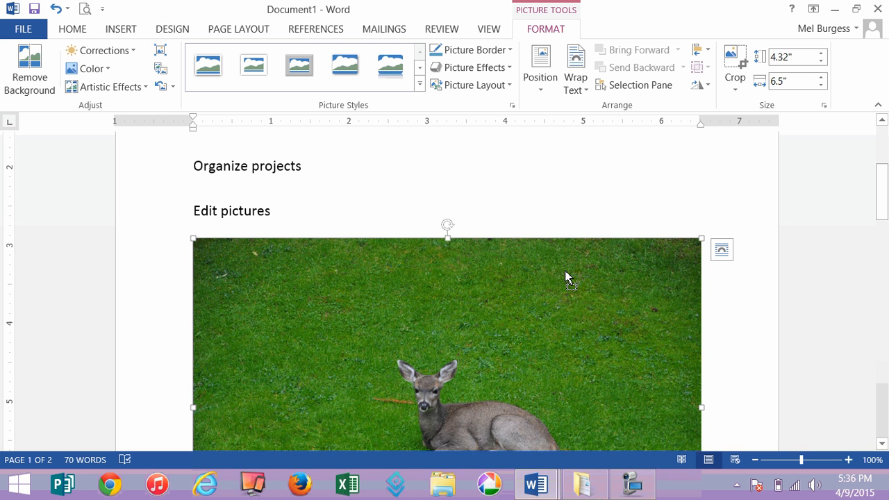
drag(566, 278, 251, 174)
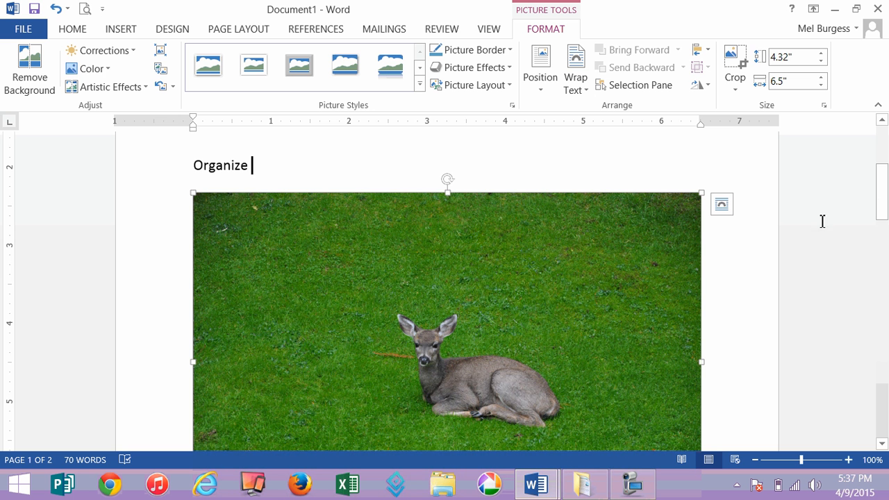
mouse_move(882, 211)
mouse_down()
mouse_move(887, 256)
mouse_move(879, 195)
mouse_up()
drag(373, 262, 340, 178)
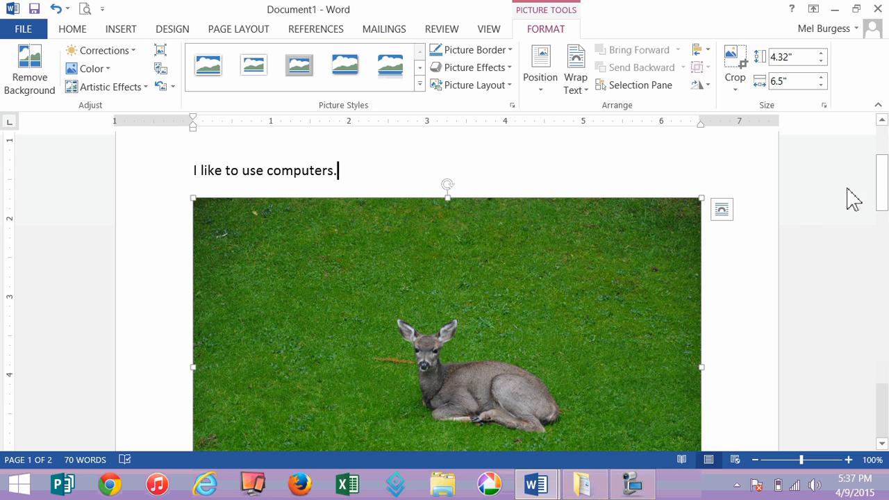
Step: Shrink the deer picture proportionally by its corners to about 1.11" high and 1.67" wide
mouse_move(880, 193)
mouse_down()
mouse_move(884, 247)
mouse_move(869, 183)
mouse_up()
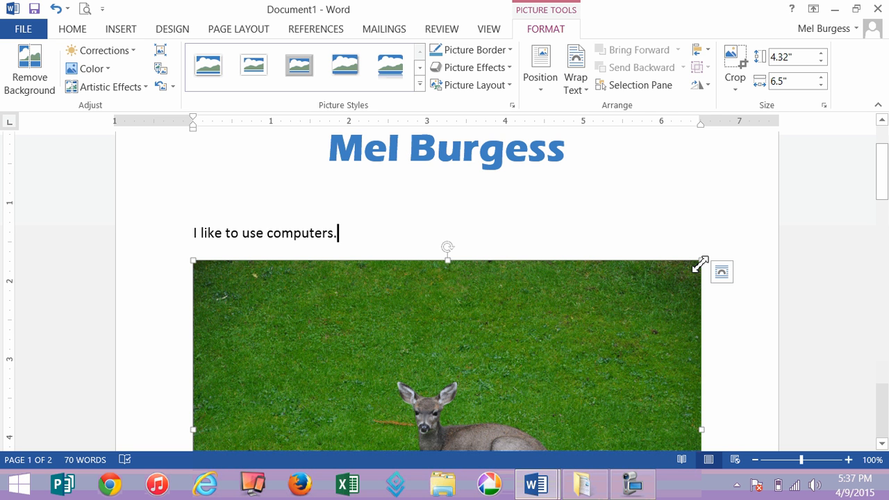
drag(701, 262, 435, 362)
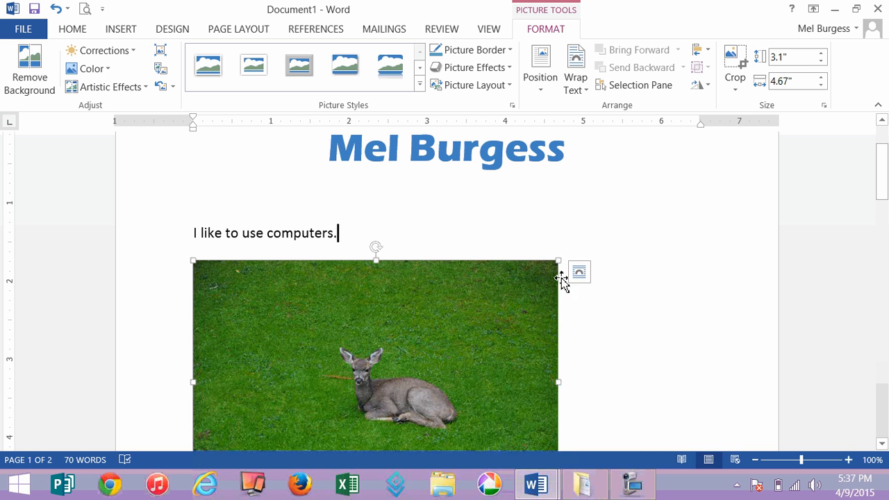
drag(516, 292, 433, 337)
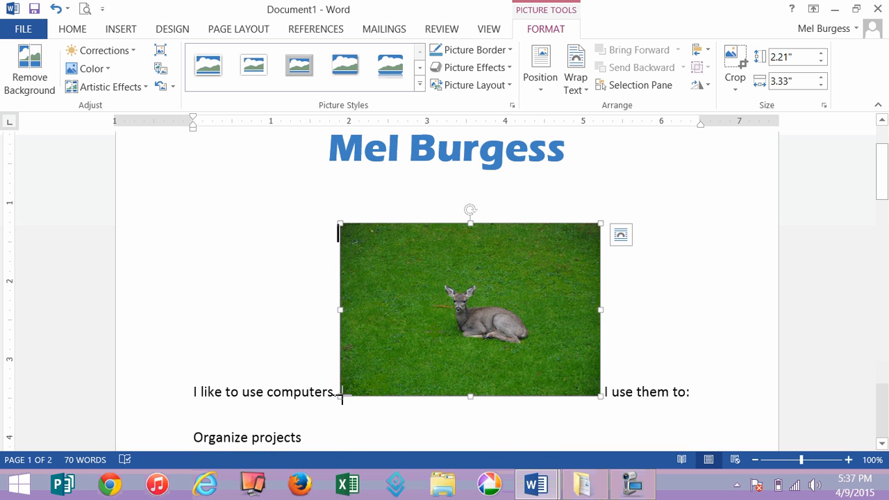
drag(340, 396, 421, 334)
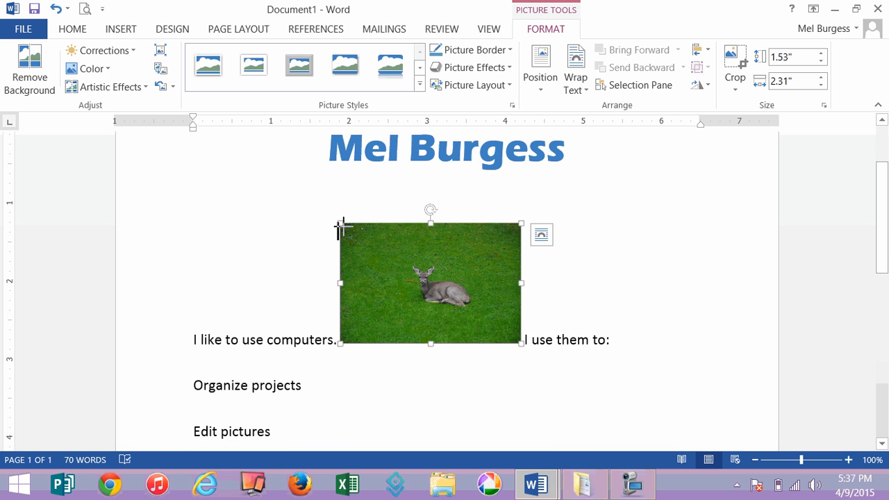
drag(343, 225, 393, 258)
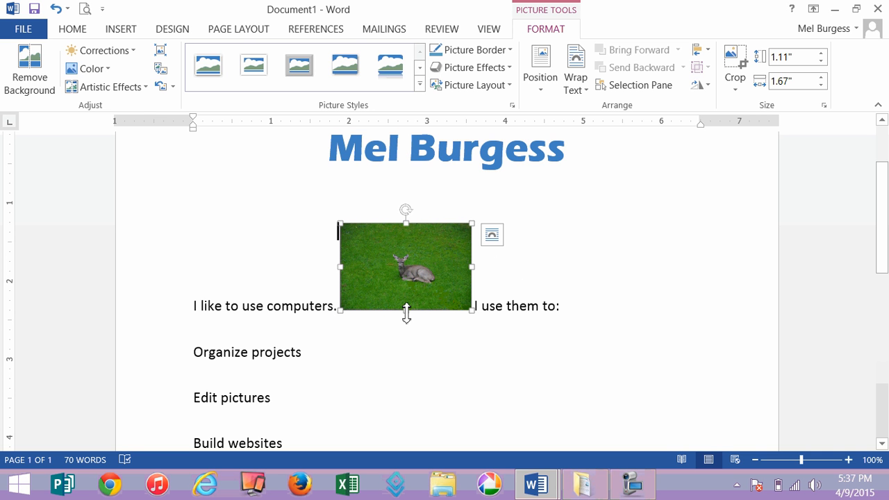
Step: Distort the deer picture to about 1.15" by 0.95" using its edges, and enlarge it to about 2.17" high by 1.79" wide
mouse_move(406, 312)
mouse_down()
mouse_move(407, 261)
mouse_move(410, 319)
mouse_up()
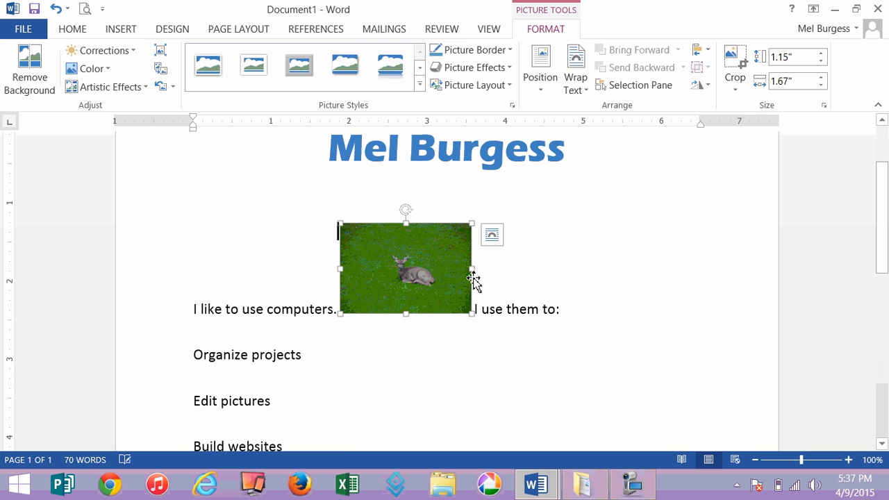
drag(472, 271, 415, 273)
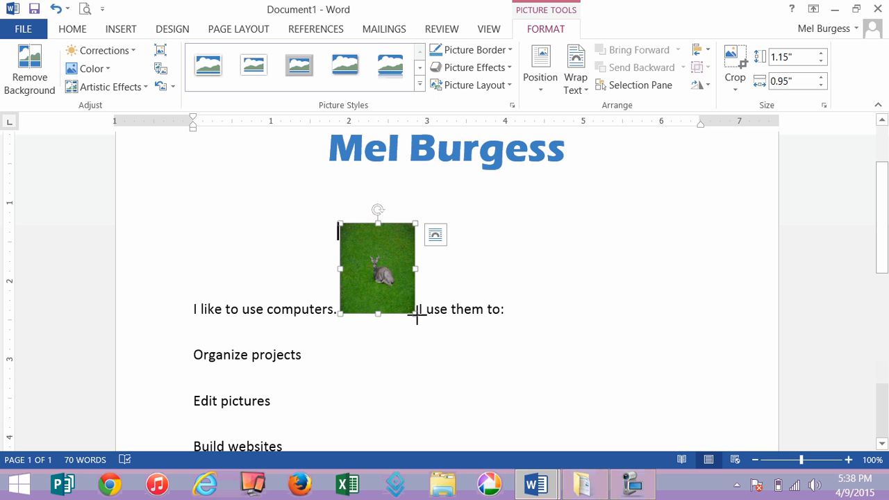
drag(417, 317, 480, 360)
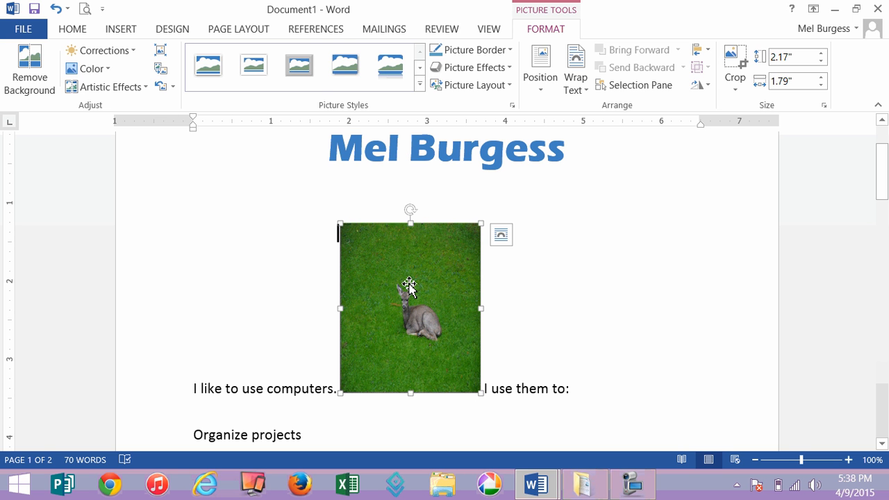
Step: Delete the deer picture and the extra space left after "I like to use computers."
click(527, 302)
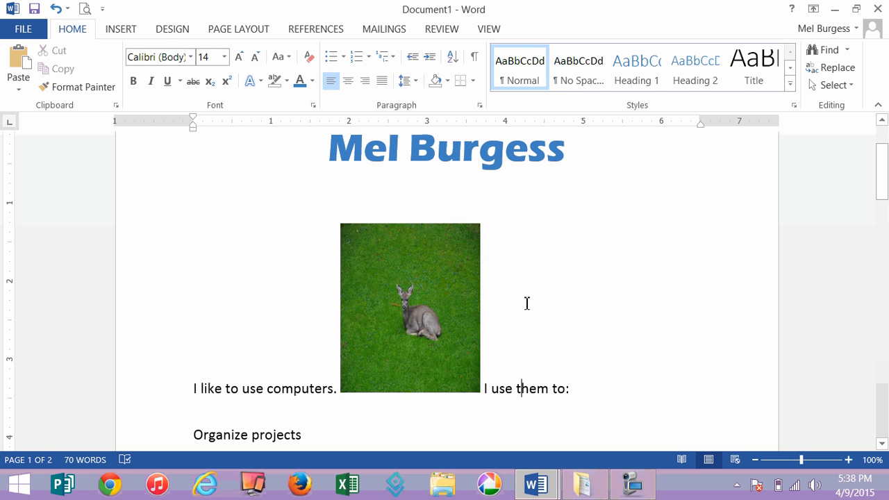
click(421, 298)
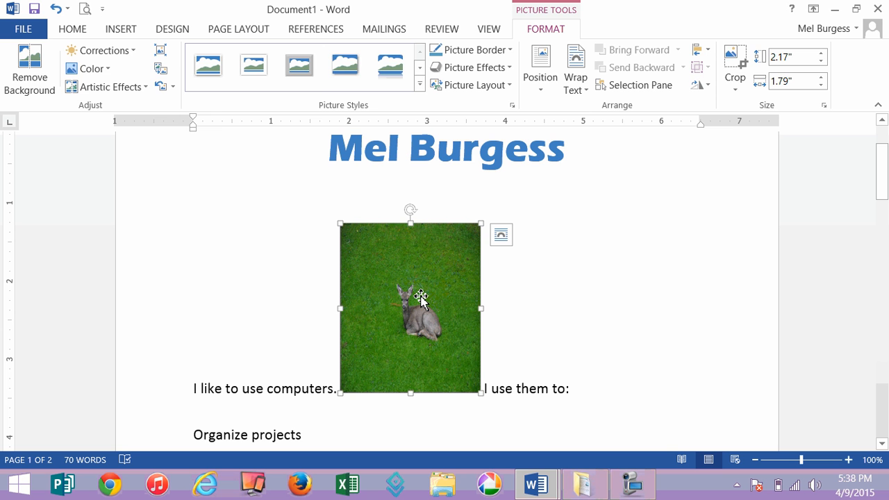
key(Delete)
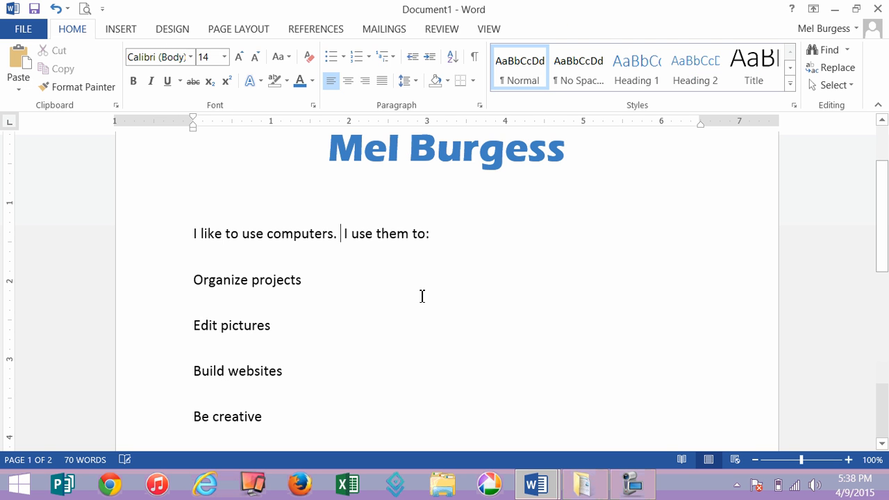
key(BackSpace)
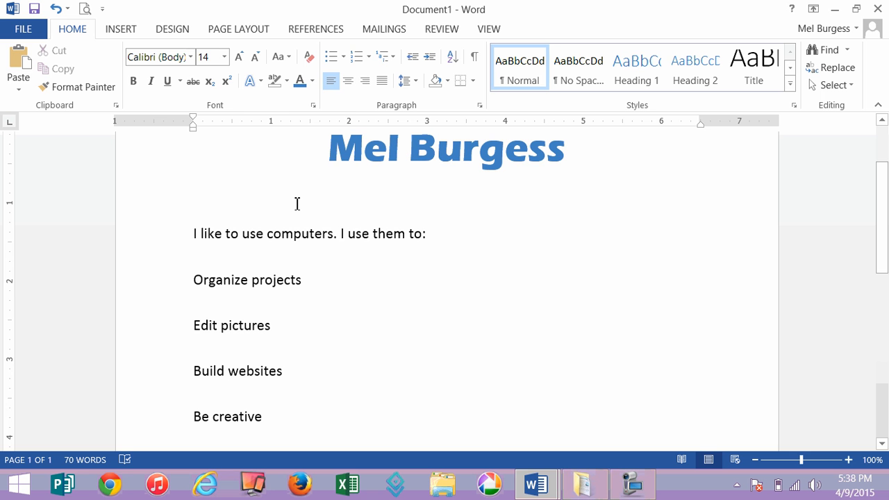
Step: Switch to Chrome and search the web for "camera aperture"
click(113, 487)
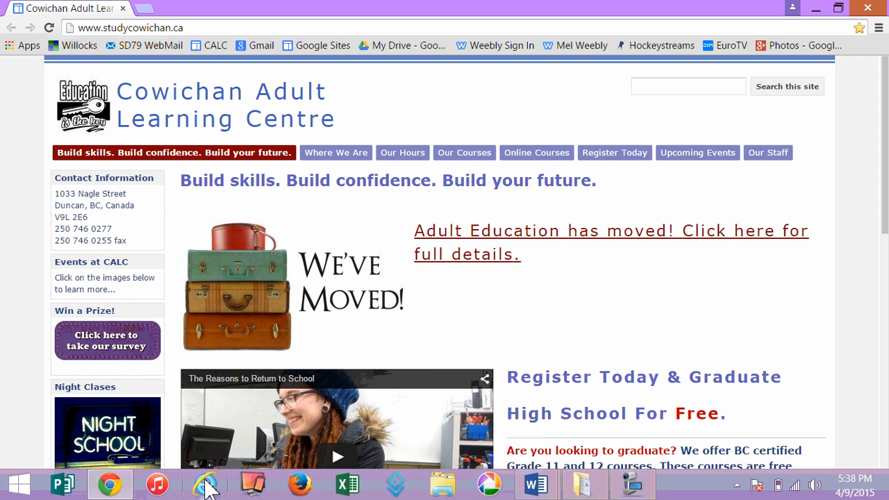
click(174, 30)
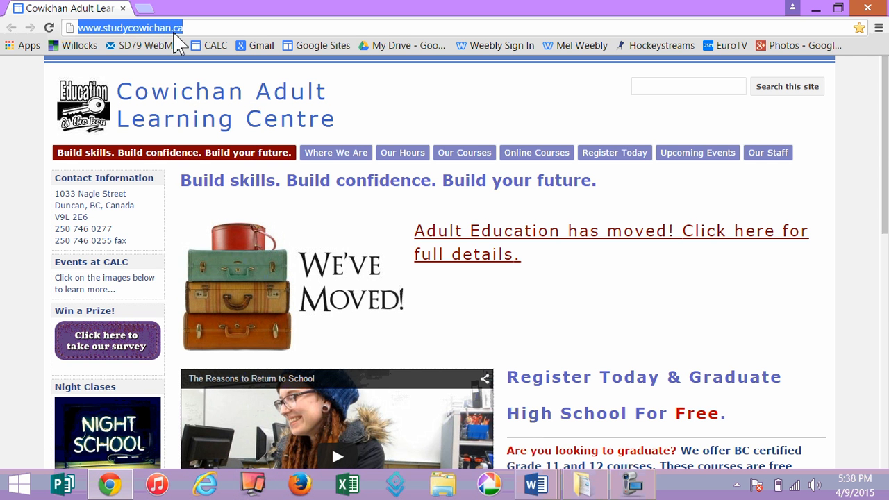
text(c)
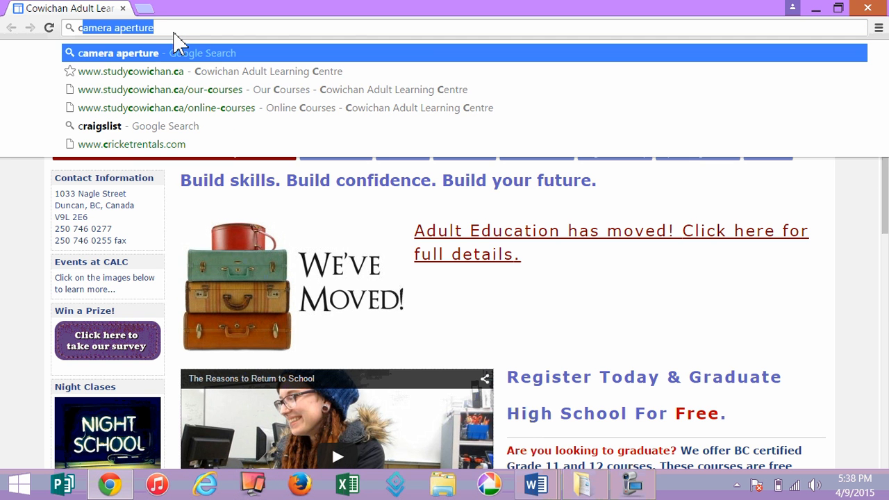
text(amera)
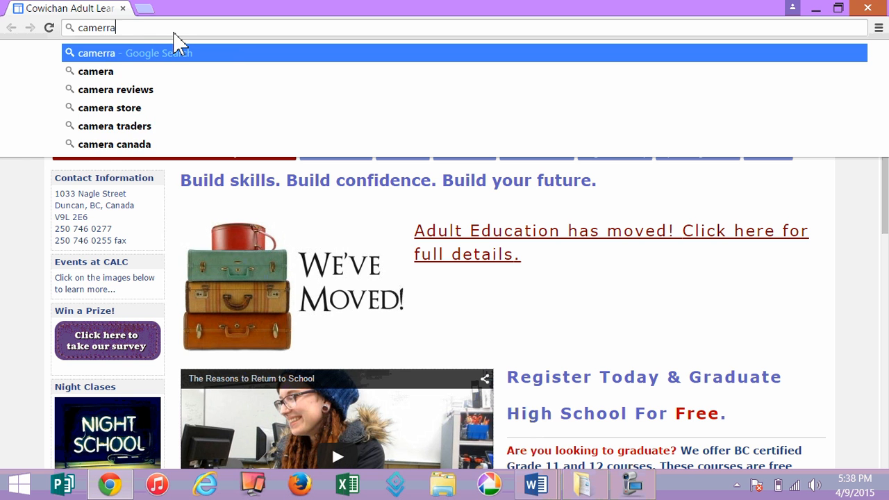
key(BackSpace)
text(a aperture)
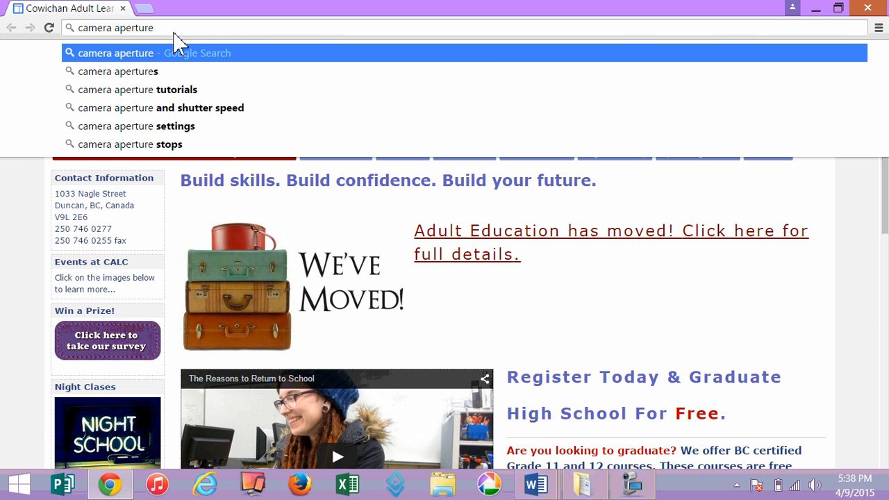
key(Return)
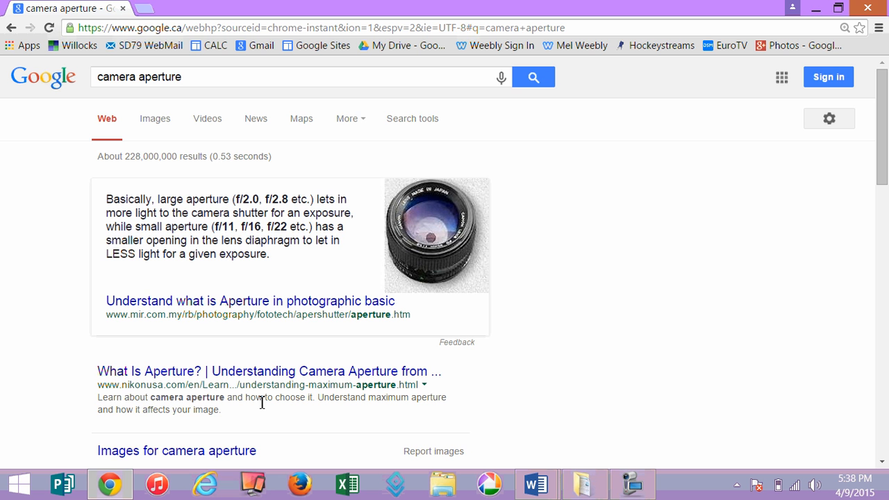
Step: Show the image results and open the Ricoh XR Rikenon lens photo from vimeo.com at full size
click(155, 130)
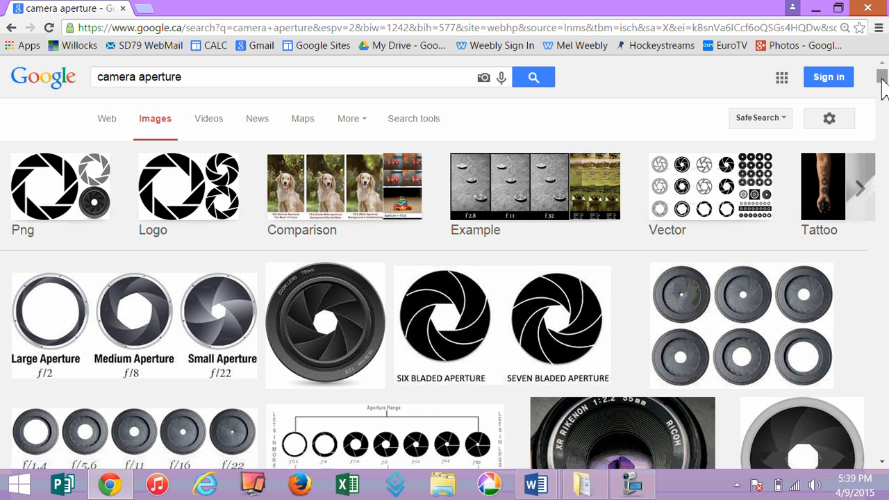
drag(881, 75, 883, 93)
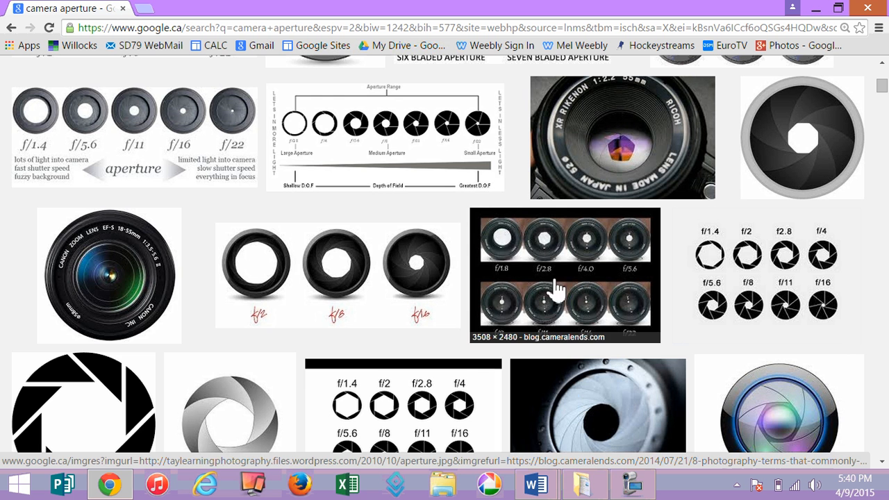
click(617, 148)
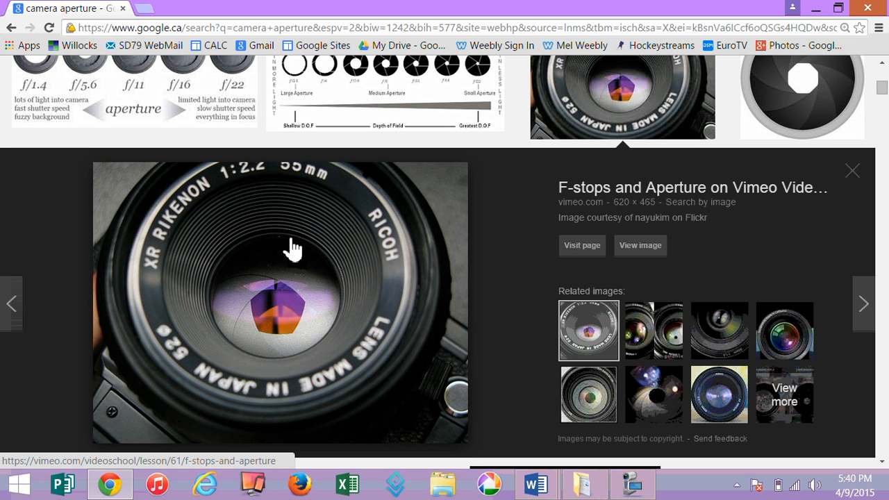
click(643, 254)
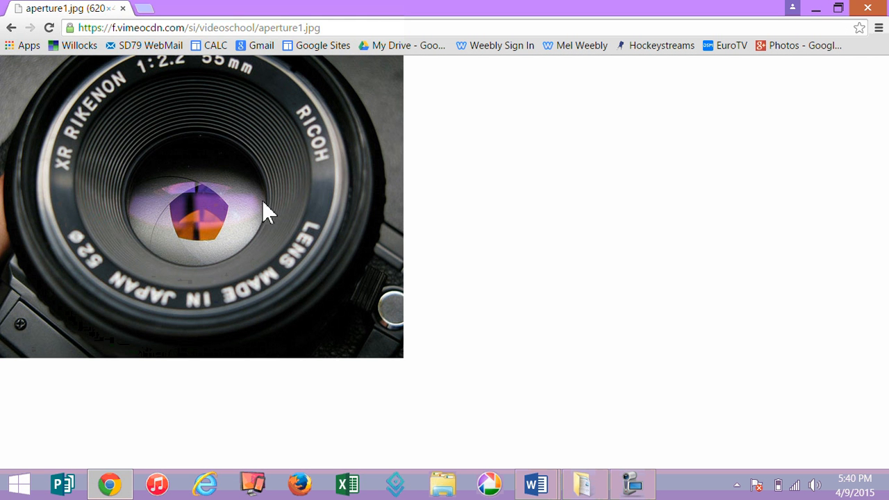
Step: Copy the full-size Ricoh XR Rikenon lens image to the clipboard
right_click(198, 207)
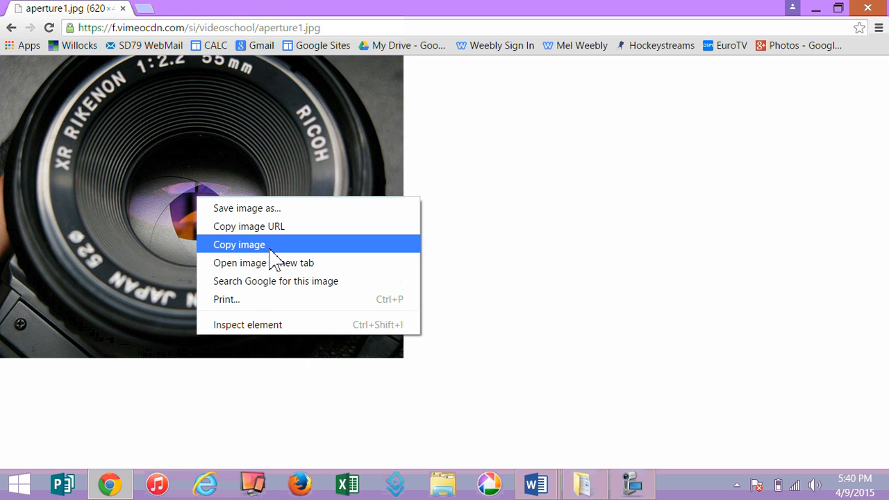
right_click(553, 235)
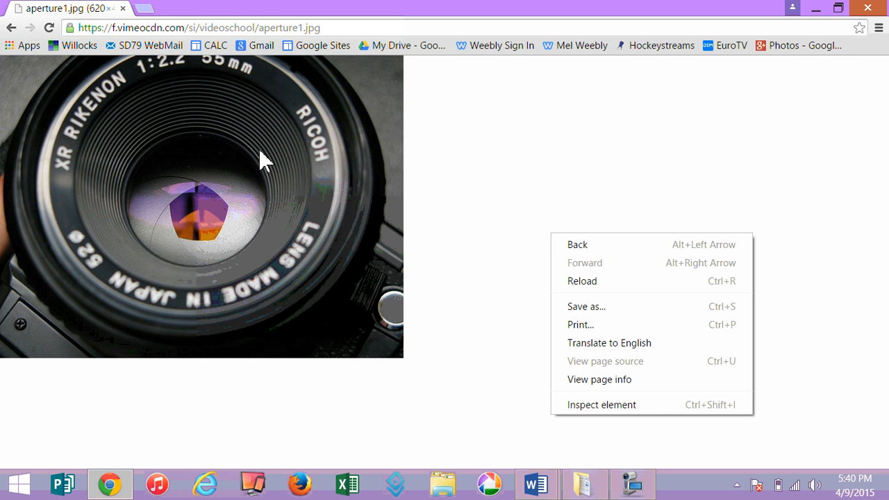
click(575, 195)
right_click(574, 185)
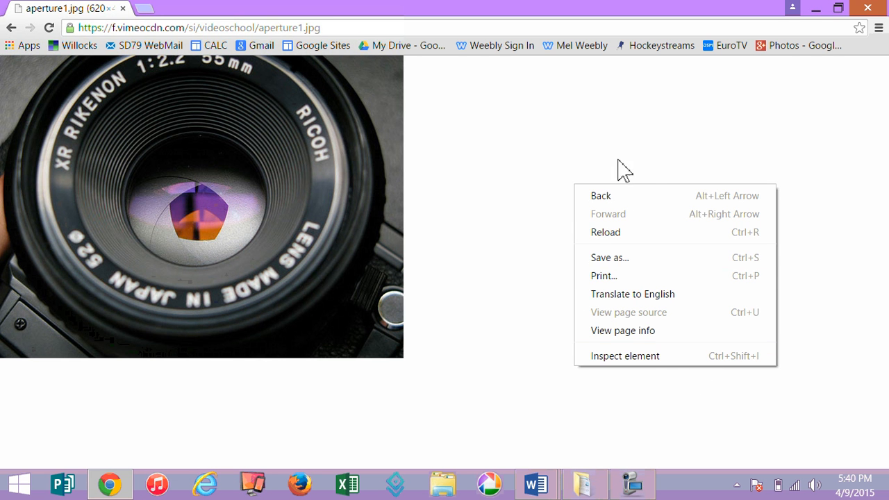
right_click(229, 212)
right_click(229, 212)
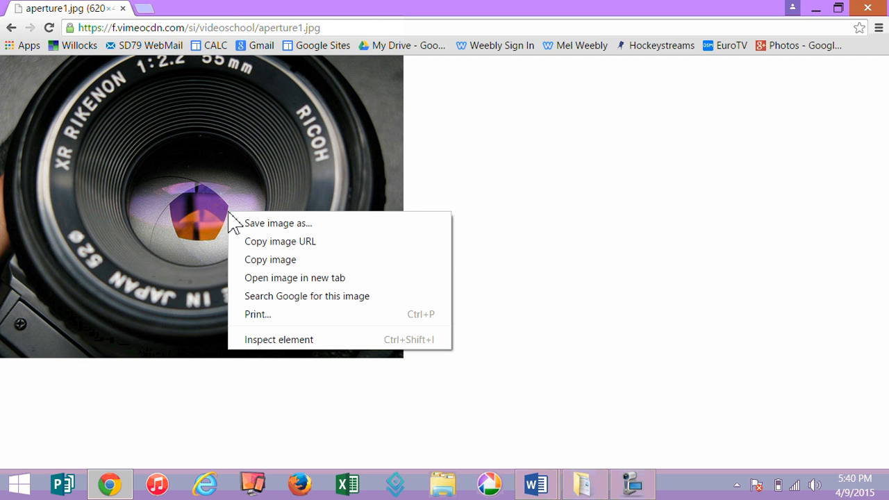
click(271, 261)
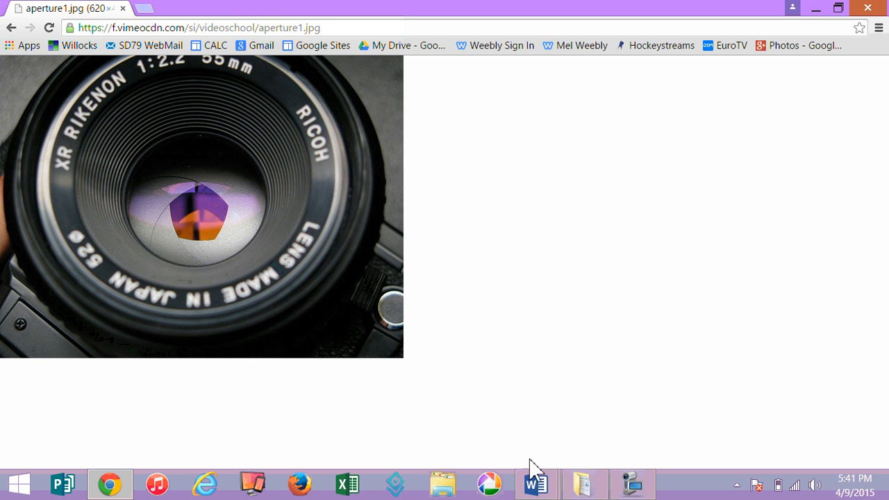
Step: Switch to Document1 in Word and paste the lens image after "Organize projects", keeping source formatting
mouse_move(539, 487)
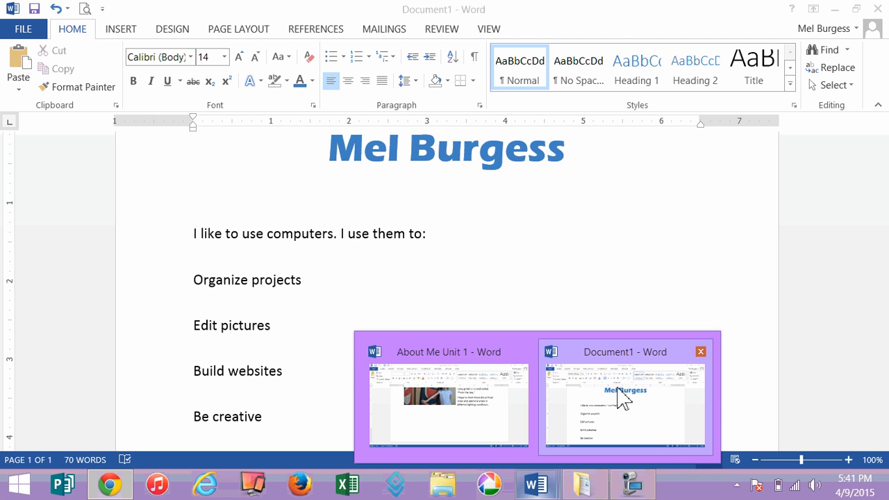
click(619, 397)
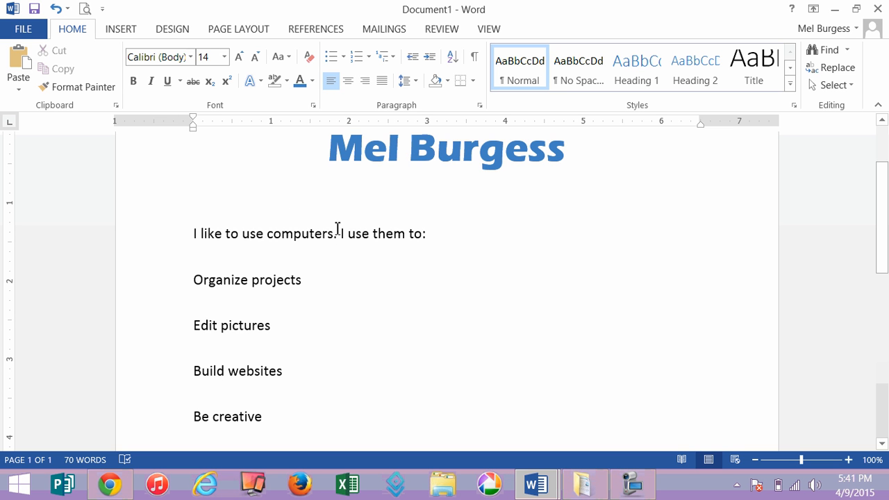
right_click(364, 290)
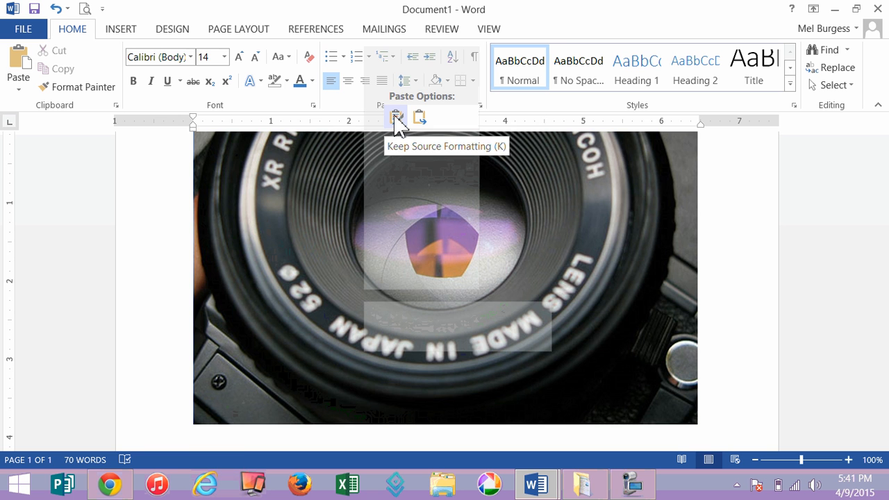
click(396, 118)
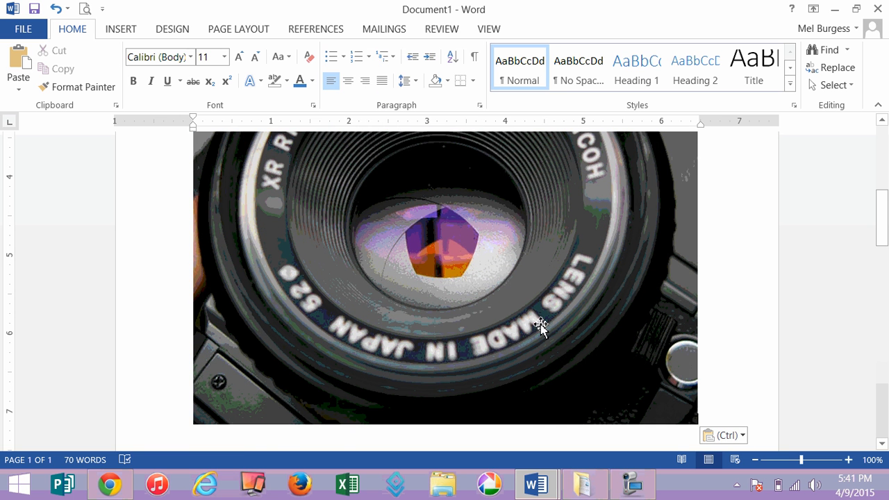
Step: Select the pasted lens picture to bring up its picture formatting tools, and deselect it again
drag(880, 231, 881, 201)
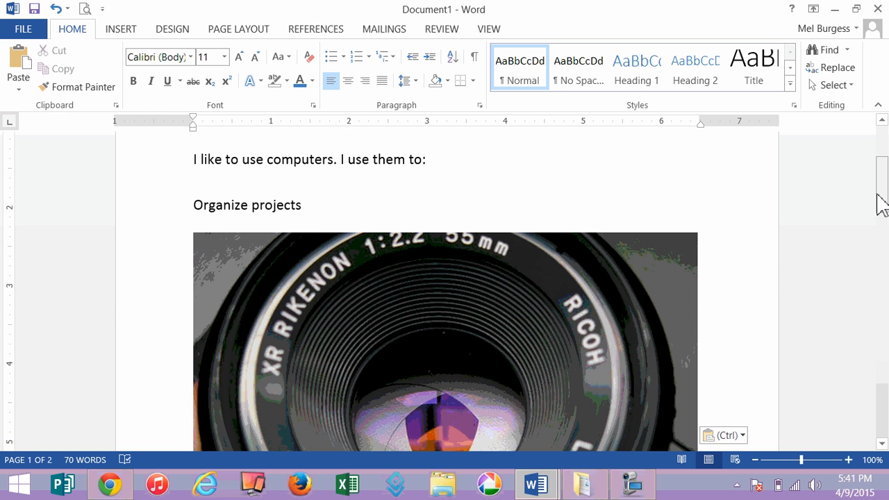
click(485, 286)
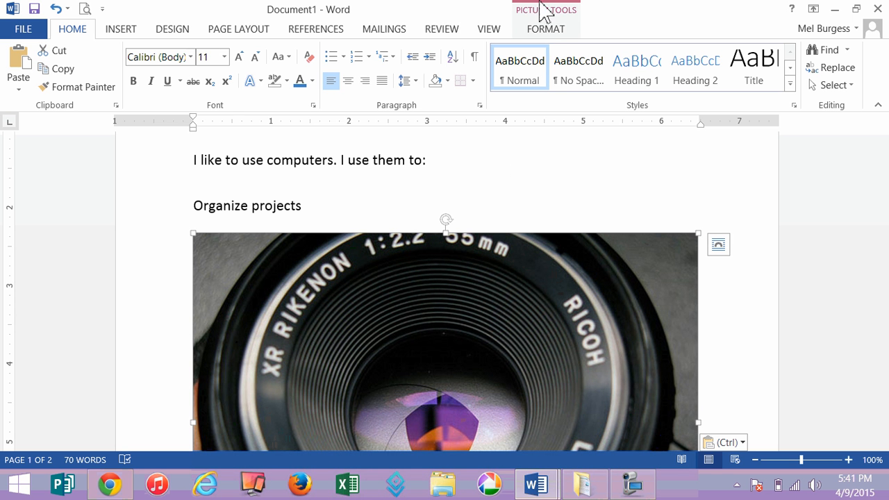
click(437, 163)
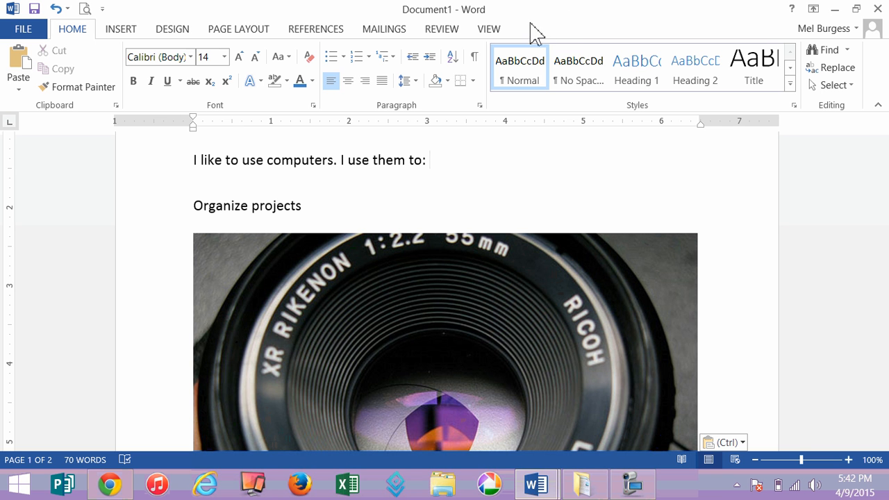
click(469, 258)
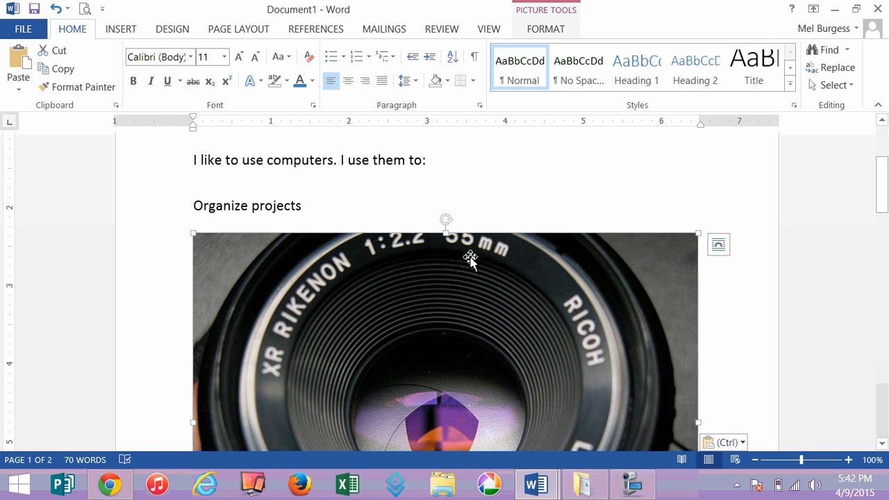
click(546, 24)
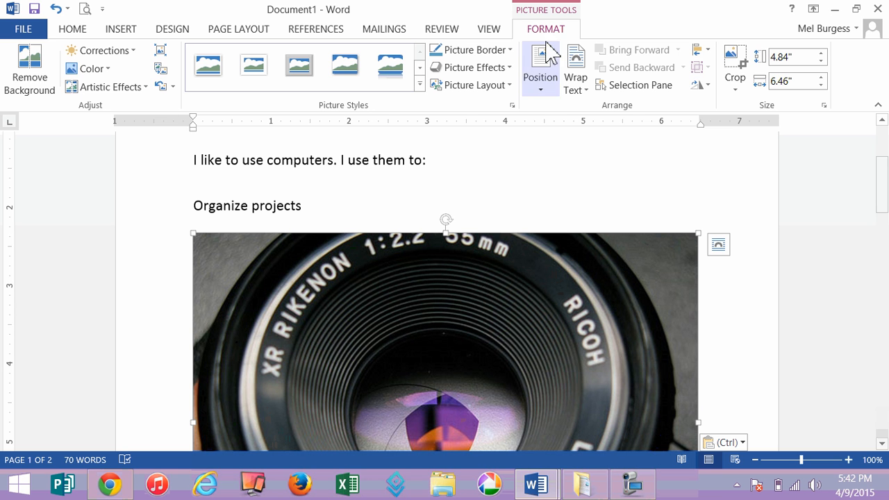
click(457, 170)
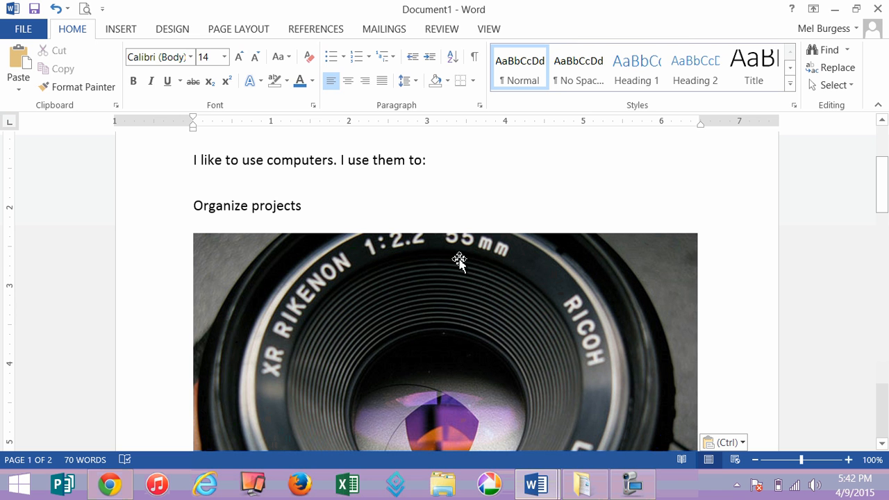
Step: Shrink the lens picture proportionally from its corner to about 2.39" high by 3.19" wide
click(464, 304)
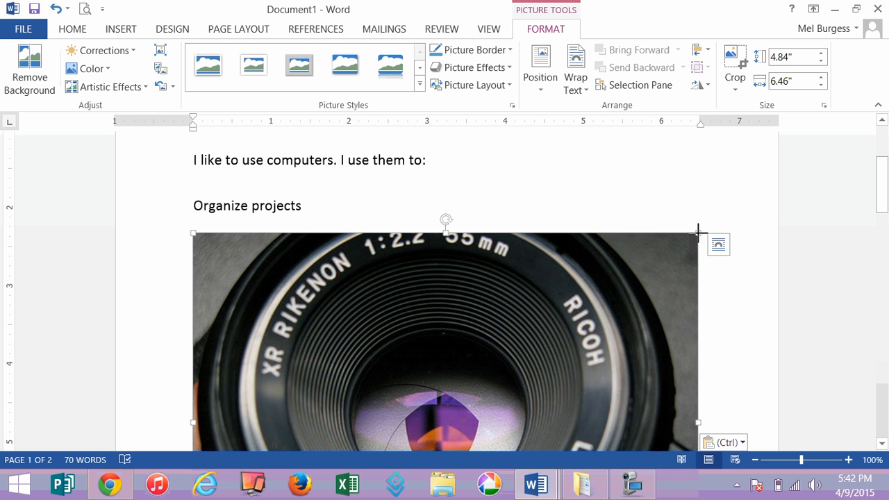
drag(698, 234, 434, 343)
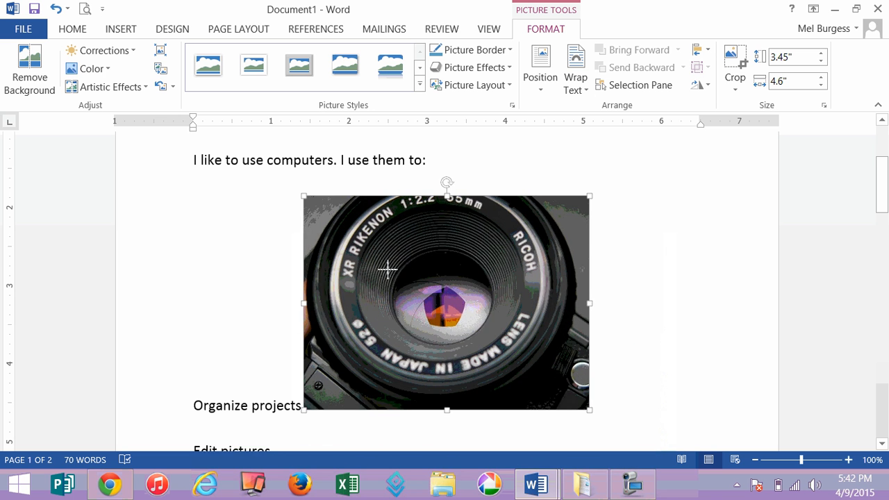
drag(388, 269, 415, 294)
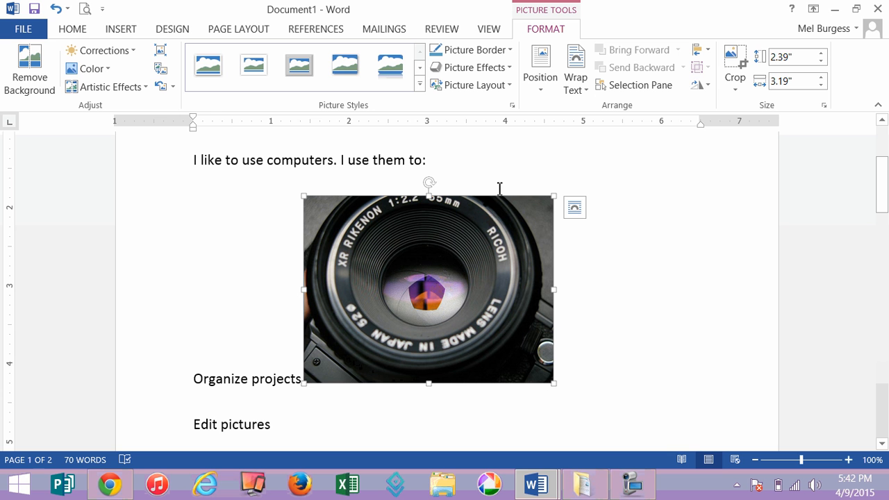
Step: Review the lens picture's layout options and set its text wrapping to Tight
click(575, 210)
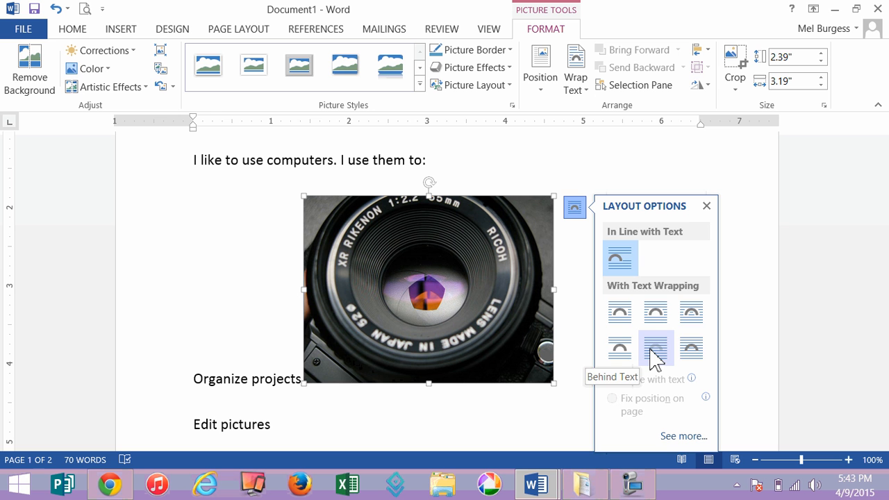
click(579, 69)
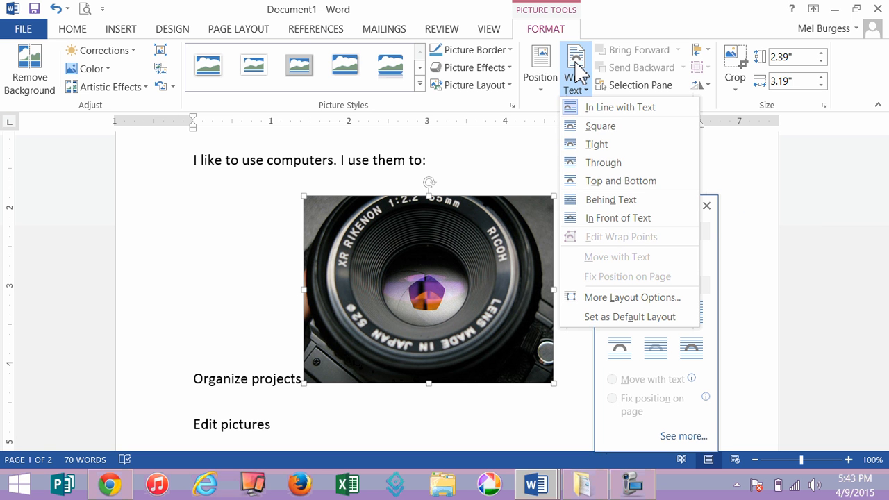
click(596, 151)
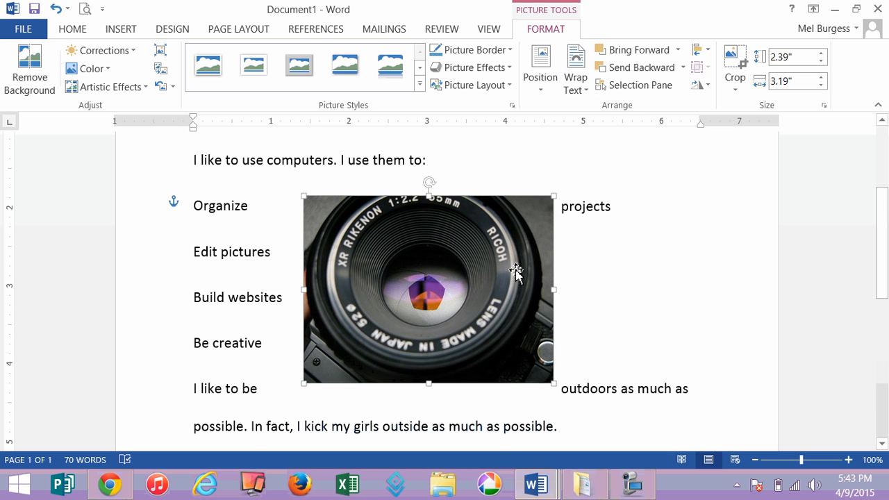
Step: Move the lens picture slightly down into the list, and highlight the words "Edit" and "pictures" on either side of it
drag(482, 270, 492, 298)
drag(193, 249, 221, 251)
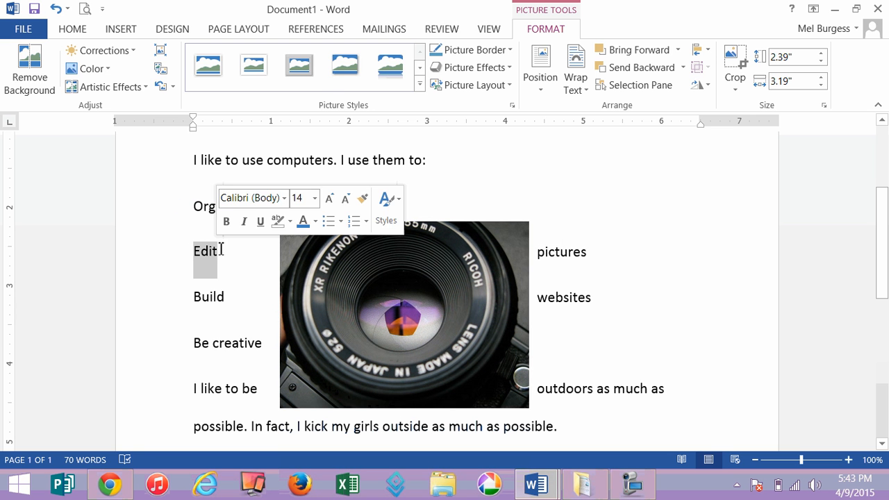
click(540, 256)
drag(541, 256, 590, 265)
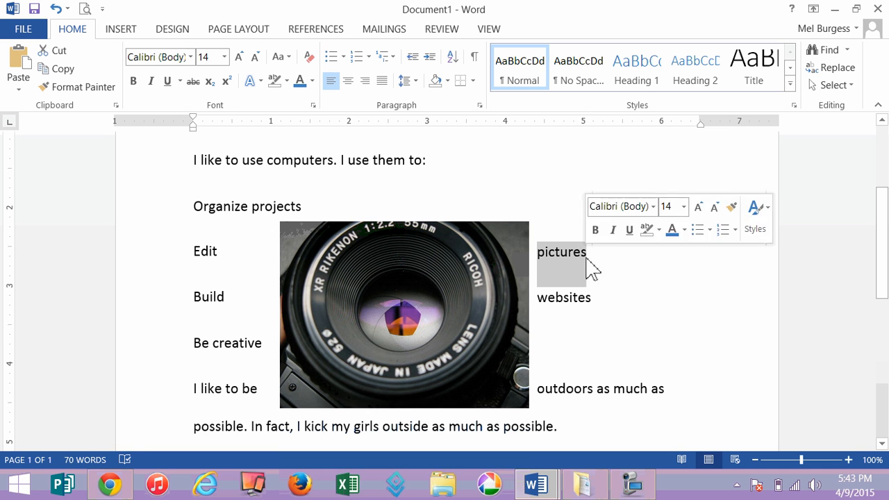
Step: Move the lens picture to the right of the list, level with "I like to use computers"
drag(474, 273, 665, 197)
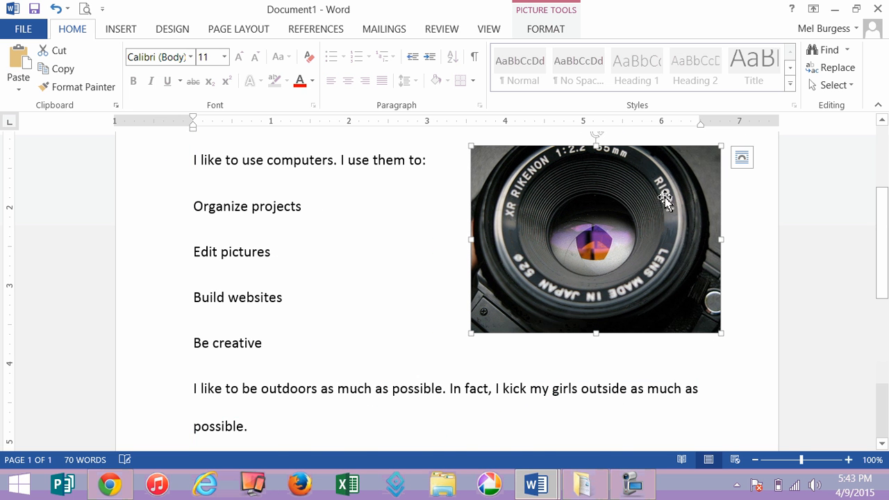
scroll(884, 233, up, 3)
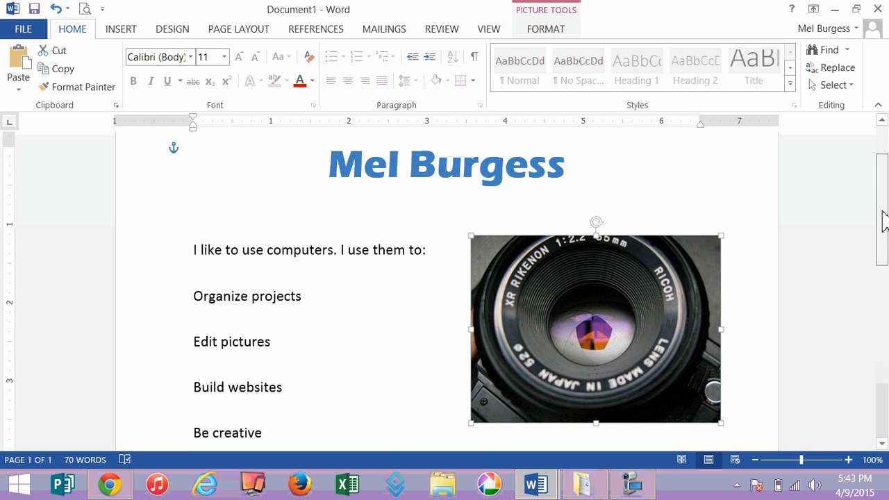
scroll(884, 232, down, 2)
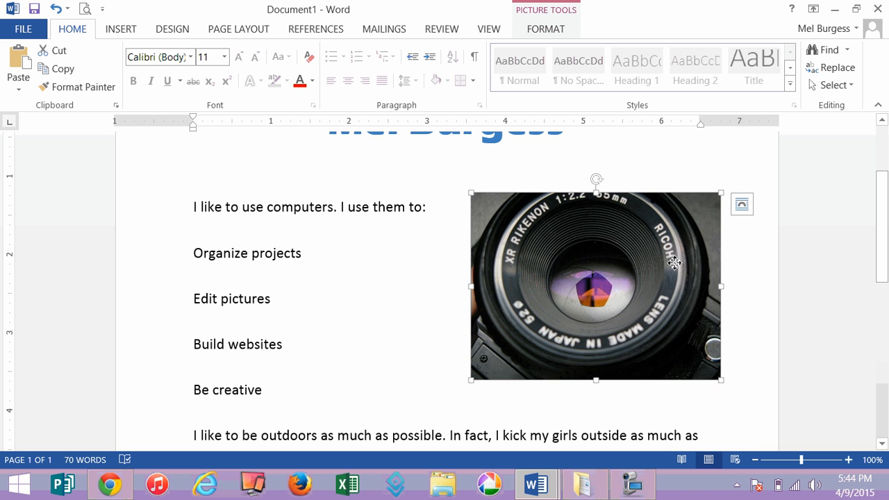
drag(674, 266, 670, 272)
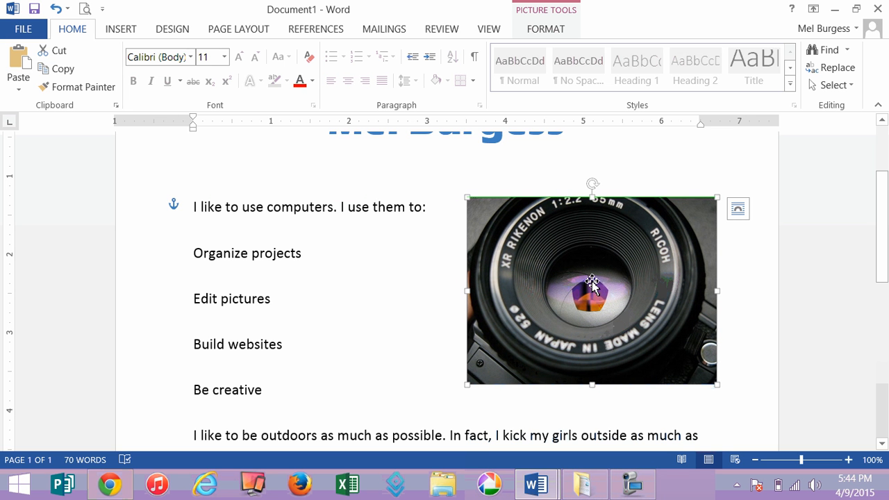
Step: Move the lens picture to the left of the "I hope to learn more about focal stops" paragraph and deselect it
drag(591, 290, 319, 326)
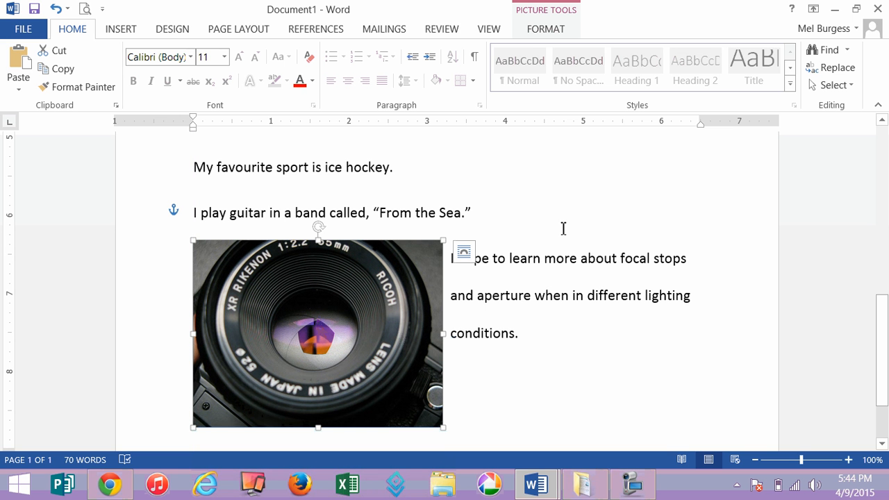
click(508, 193)
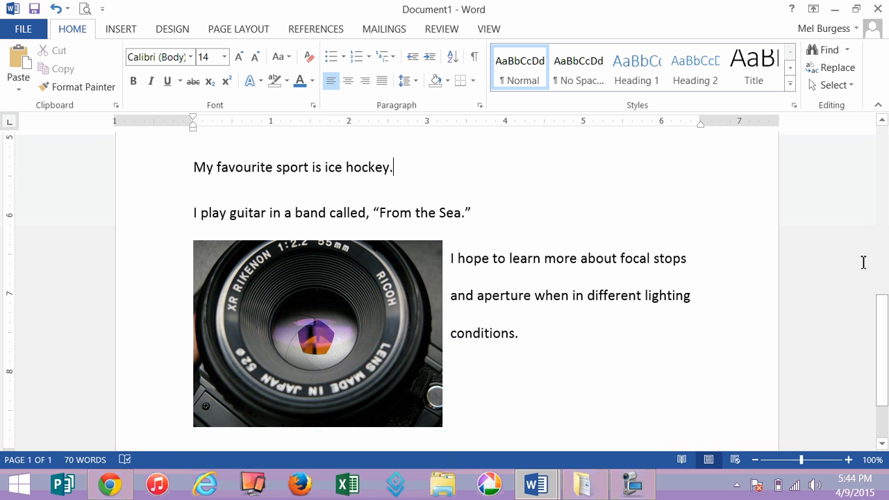
drag(886, 331, 886, 359)
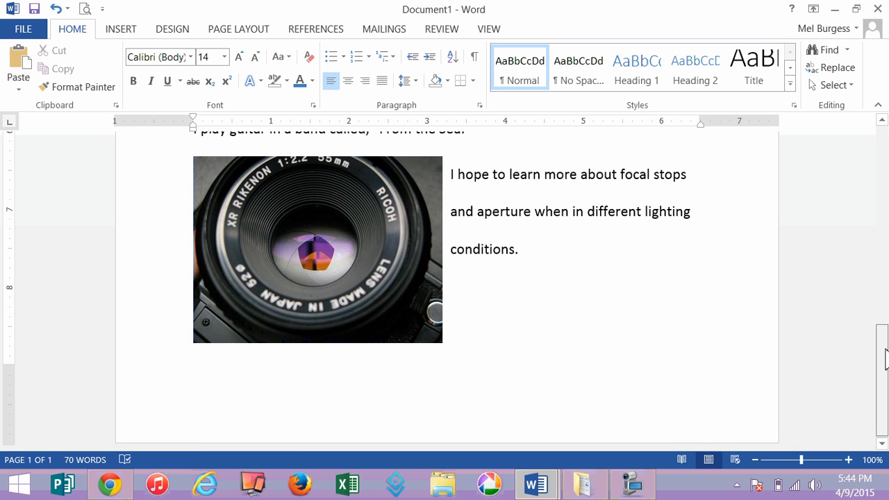
scroll(469, 361, up, 3)
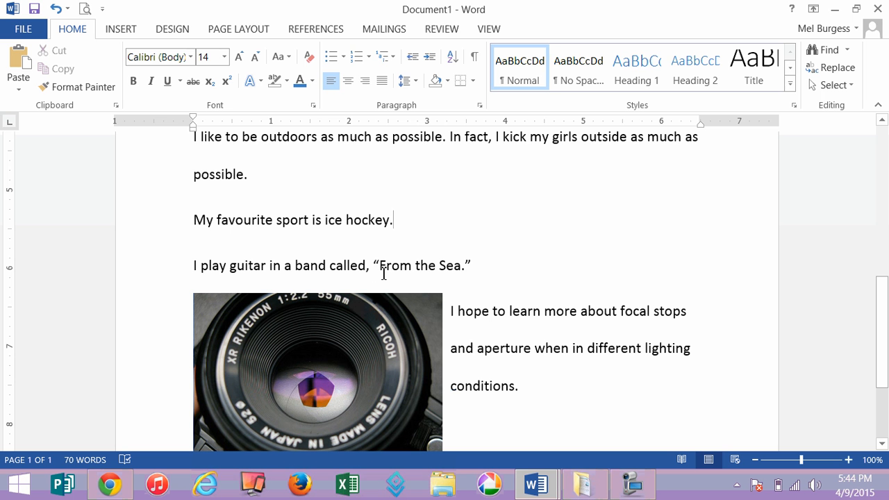
click(128, 33)
click(143, 77)
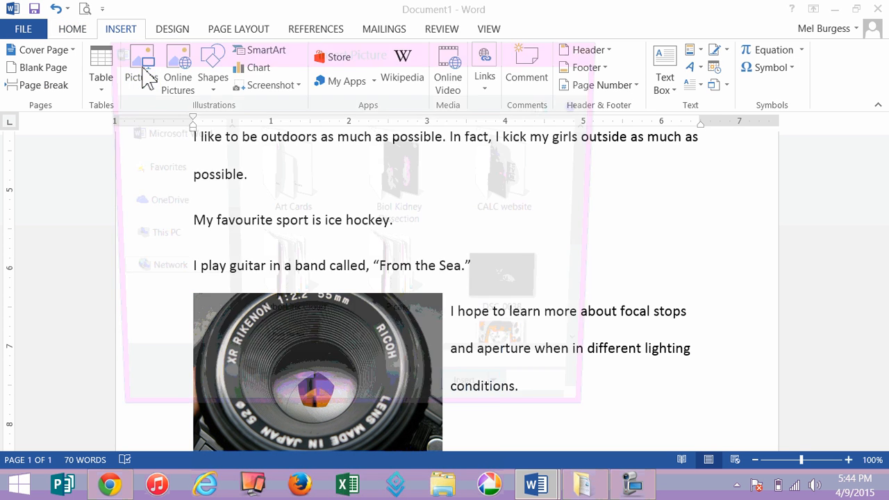
click(589, 50)
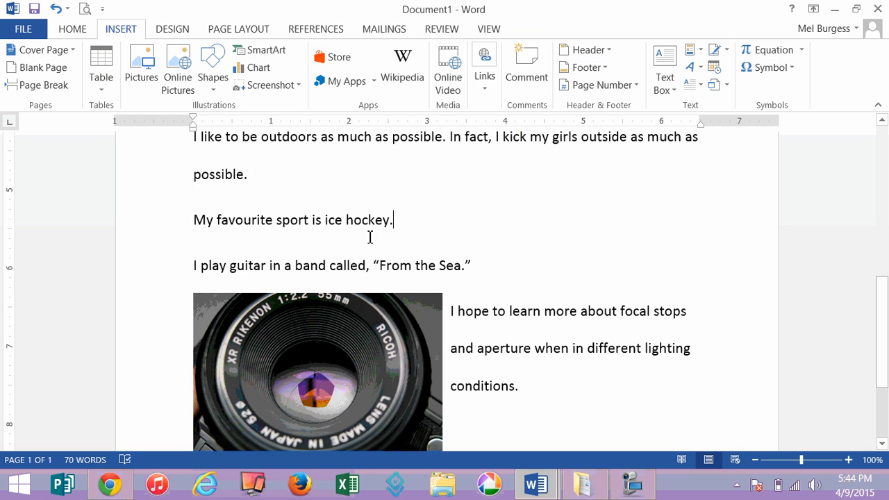
click(113, 484)
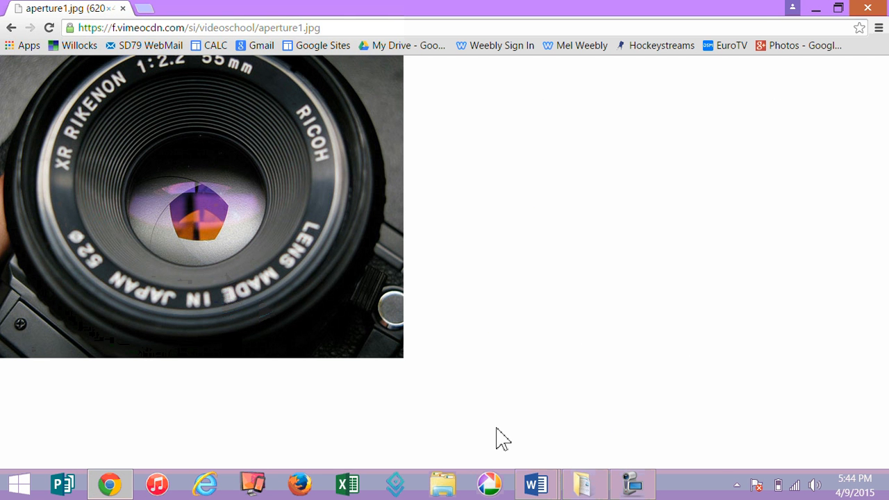
mouse_move(535, 484)
click(596, 420)
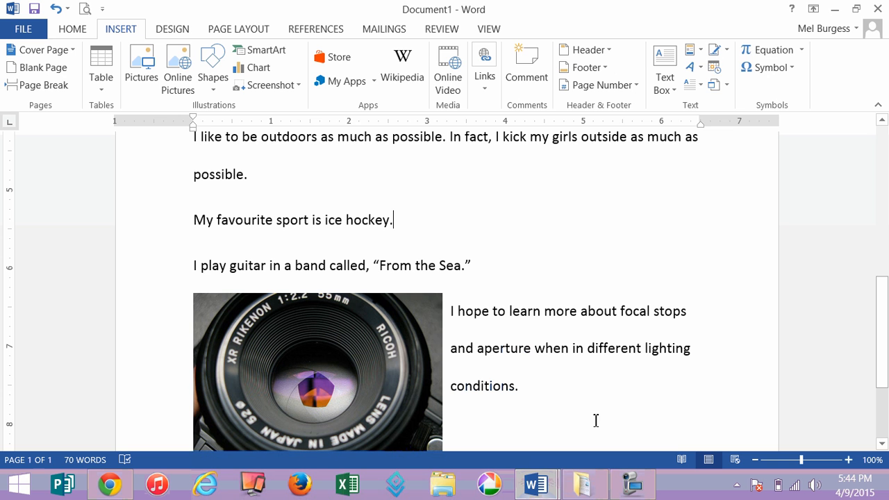
click(387, 345)
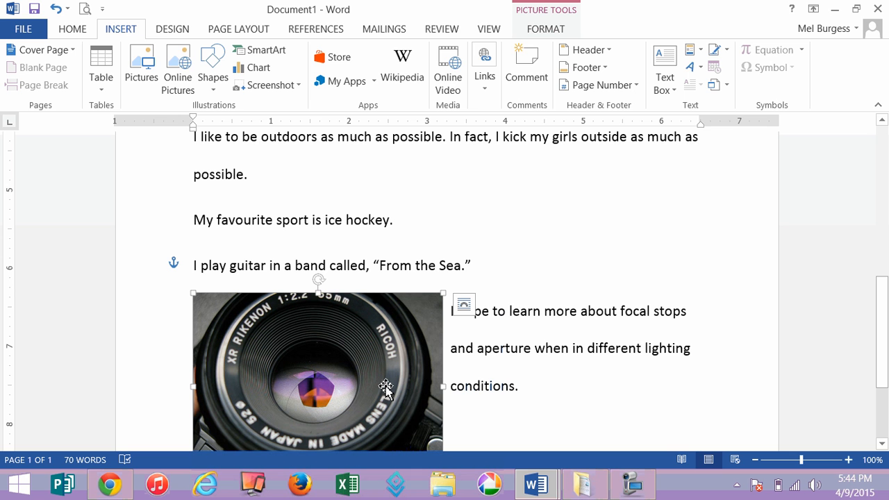
Step: Switch to Chrome, return to the camera aperture image results, and visit the Vimeo page that hosts the lens photo
click(111, 485)
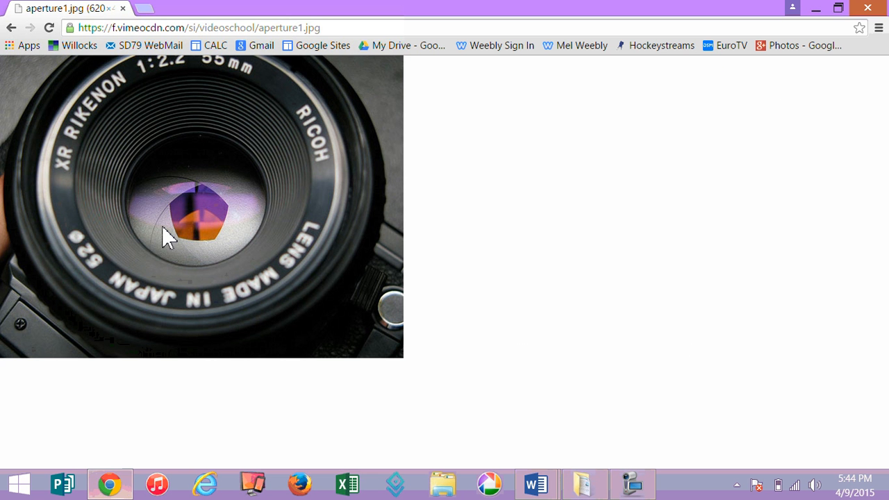
click(11, 27)
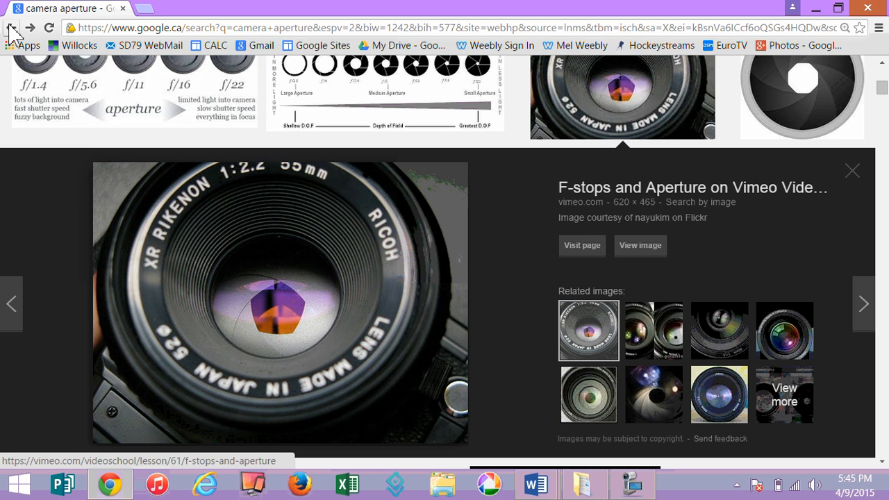
click(591, 249)
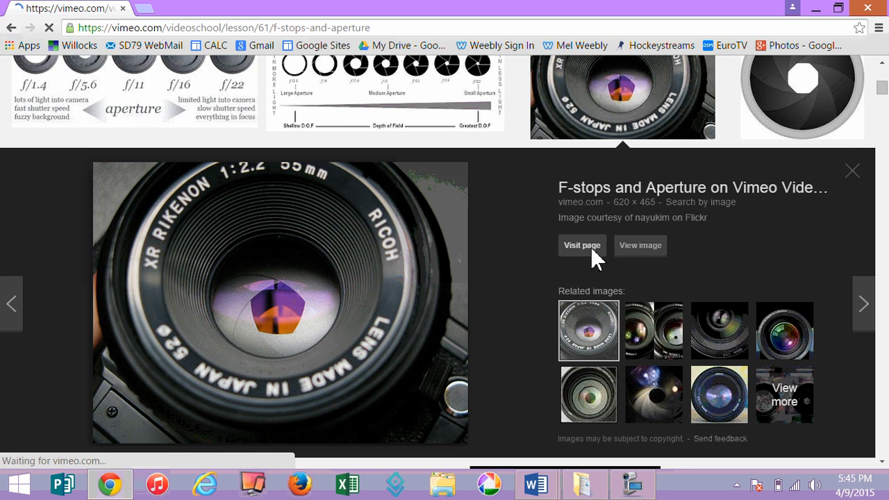